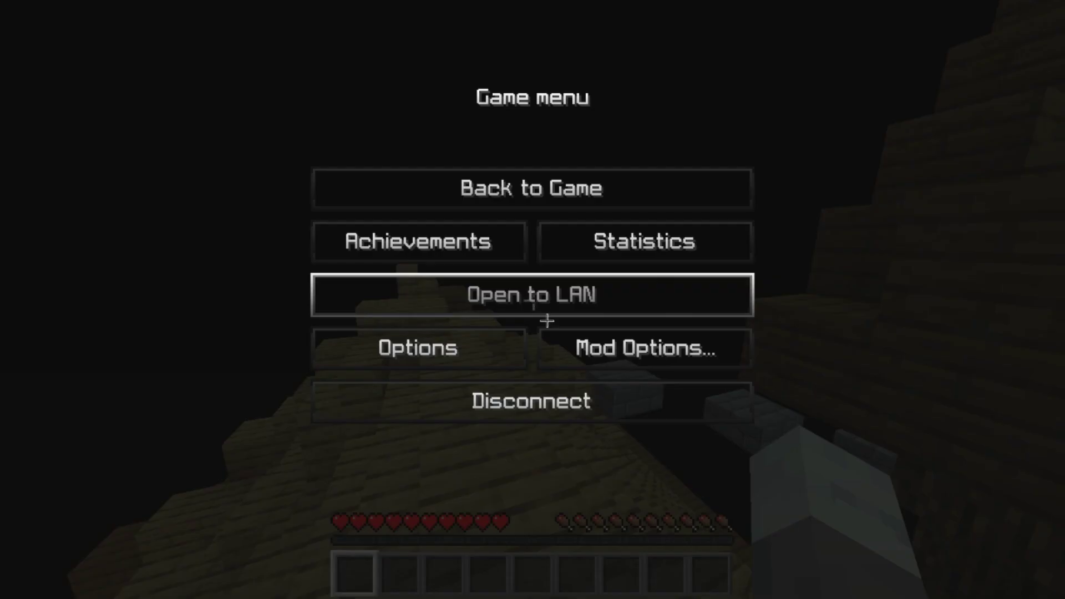
# Disconnect from the server, back out to the title screen, and quit Minecraft
pyautogui.click(621, 411)
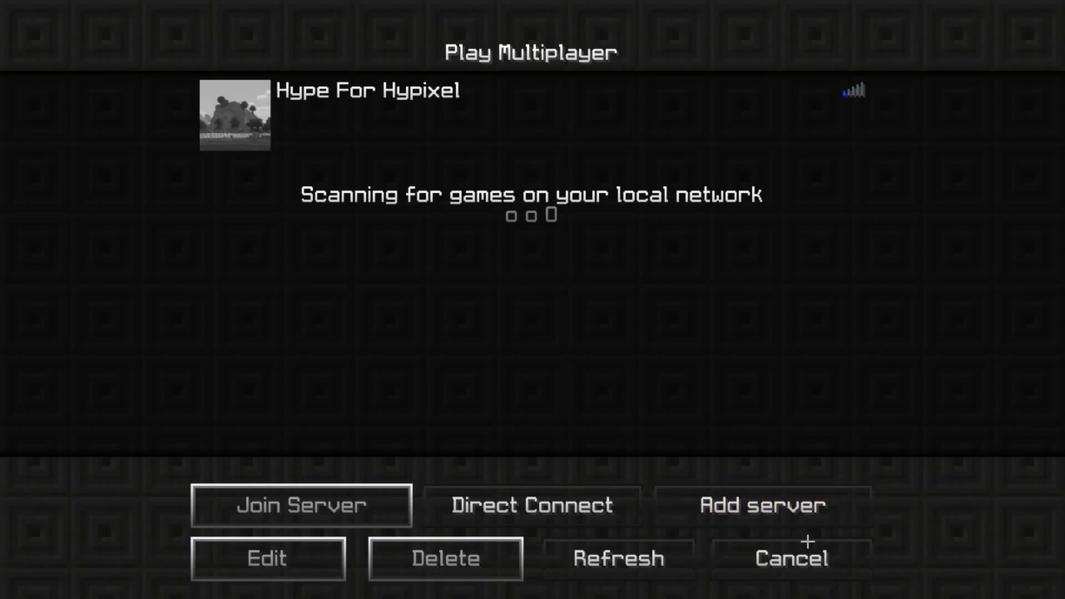
pyautogui.click(788, 543)
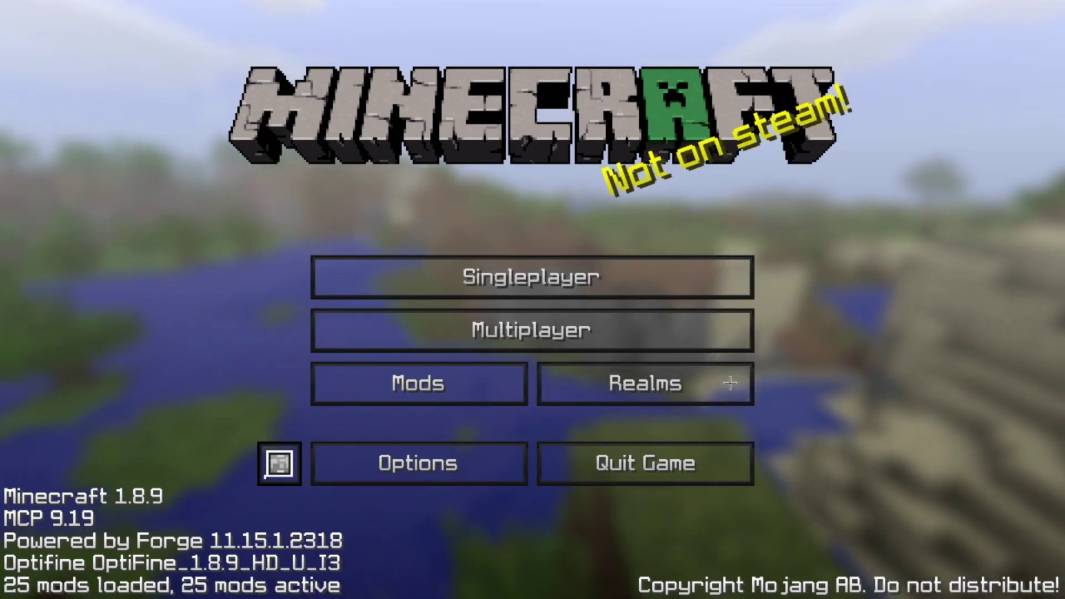
pyautogui.click(645, 463)
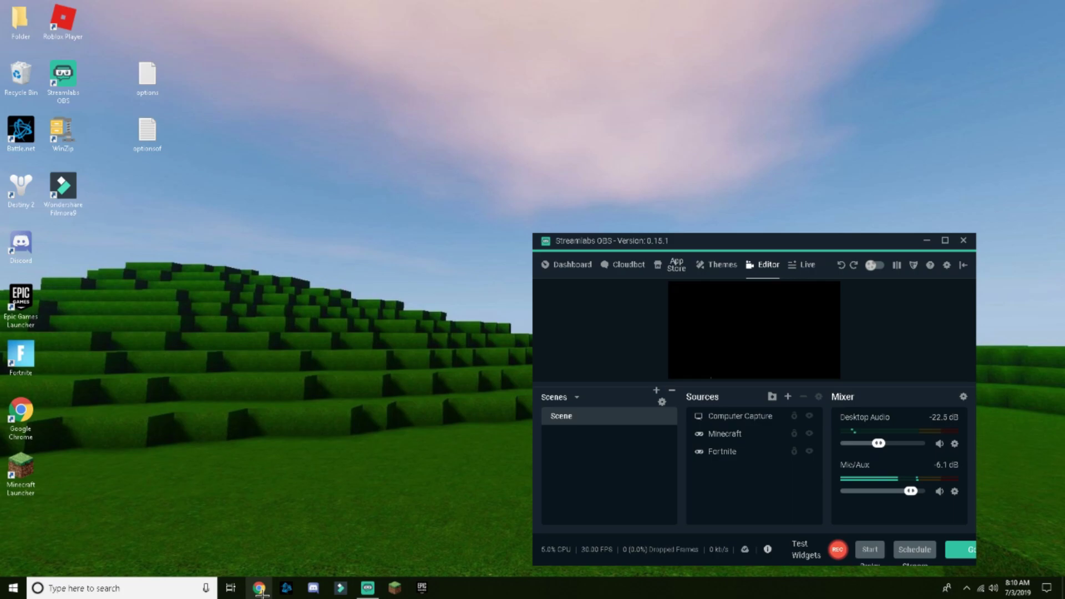
# Log in to minecraftcapes.co.uk in Chrome with Stay Logged In ticked
pyautogui.click(260, 588)
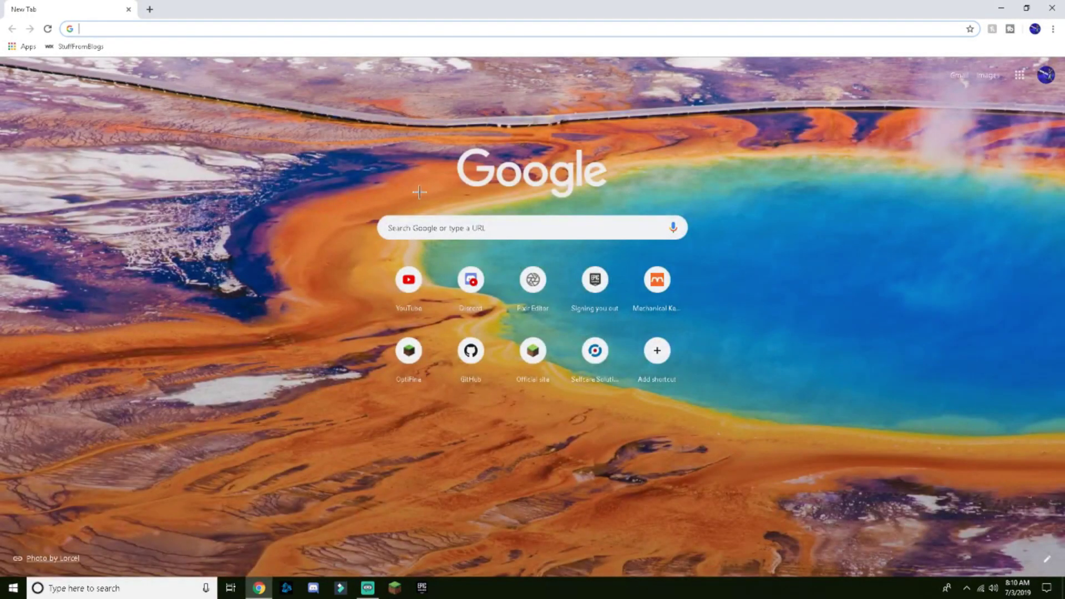
pyautogui.write('m')
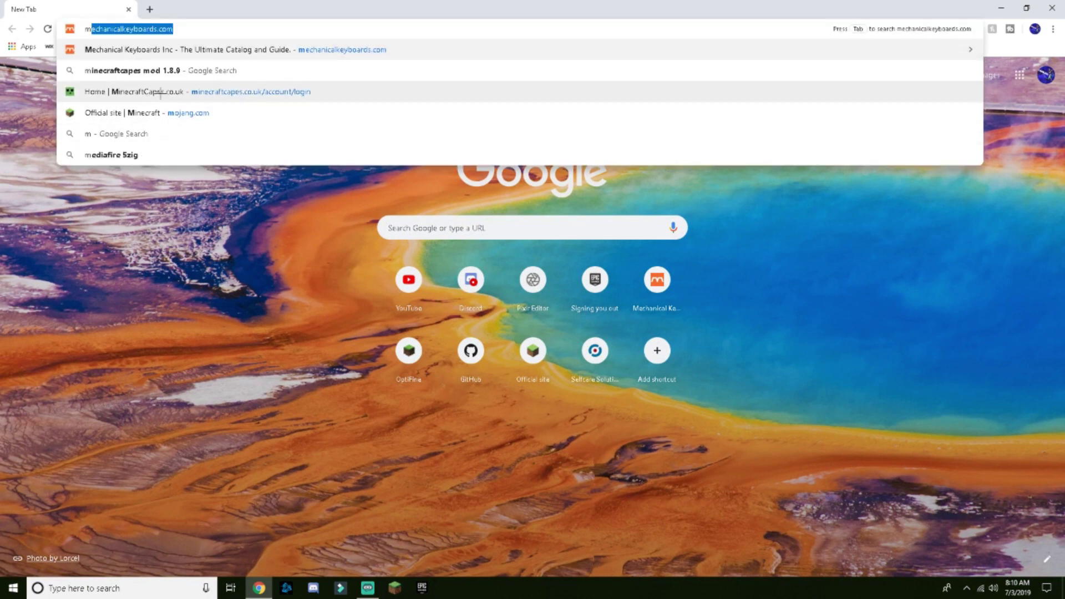
pyautogui.click(208, 92)
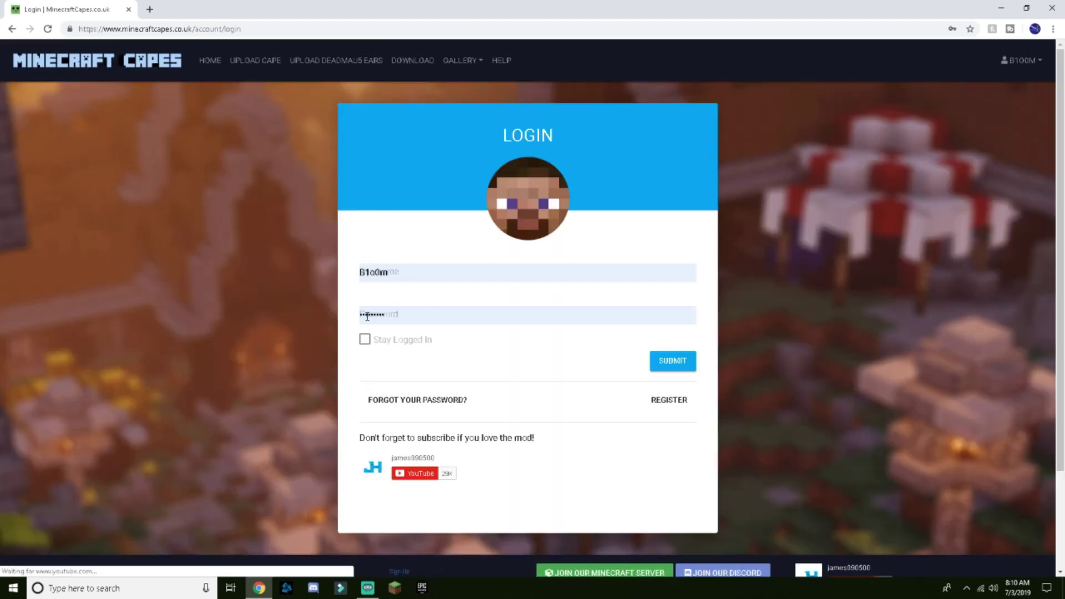
pyautogui.click(379, 341)
pyautogui.click(673, 361)
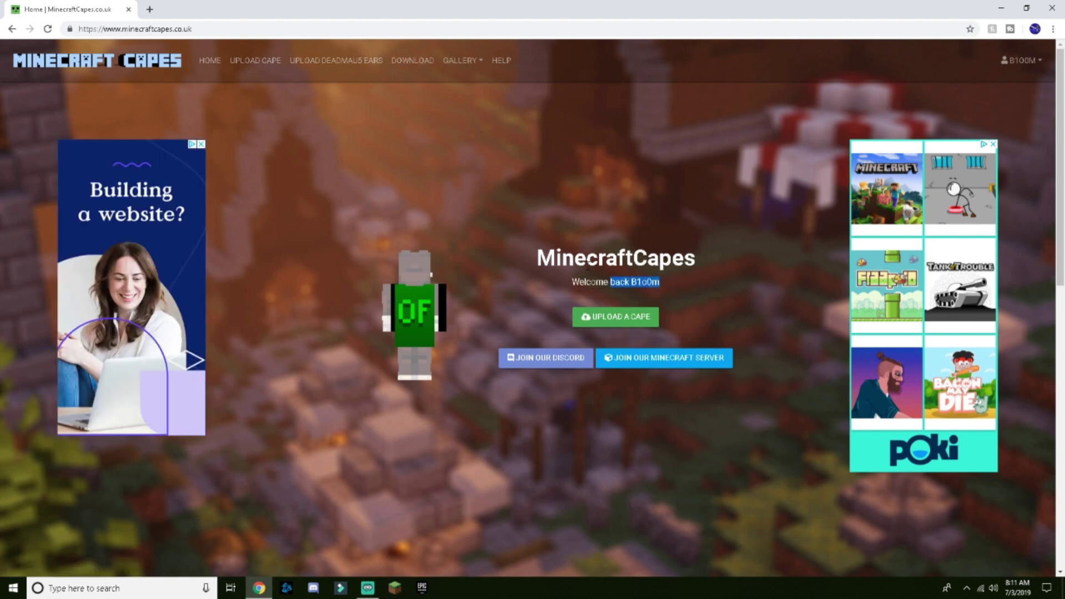
# Download the MinecraftCapes Forge 1.8.9 mod jar and keep it despite the harmful-file warning
pyautogui.click(478, 272)
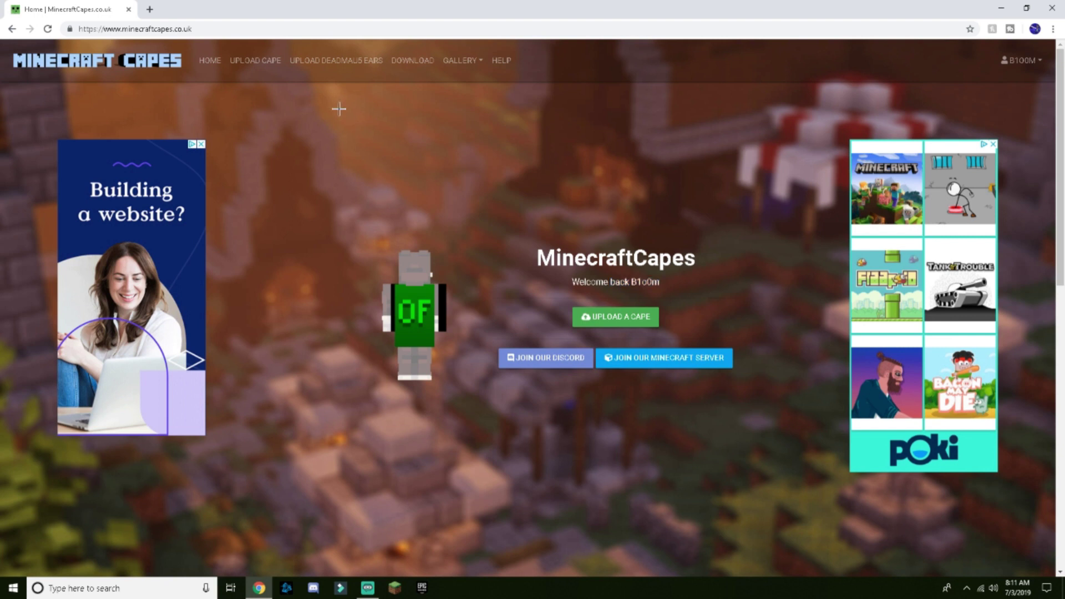
pyautogui.click(410, 65)
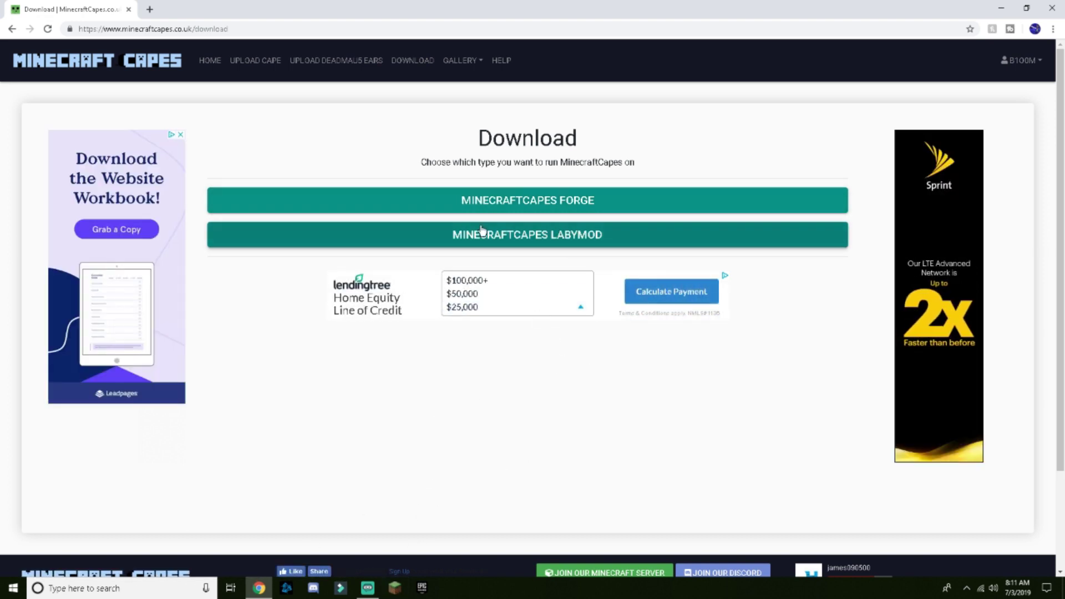
pyautogui.click(551, 201)
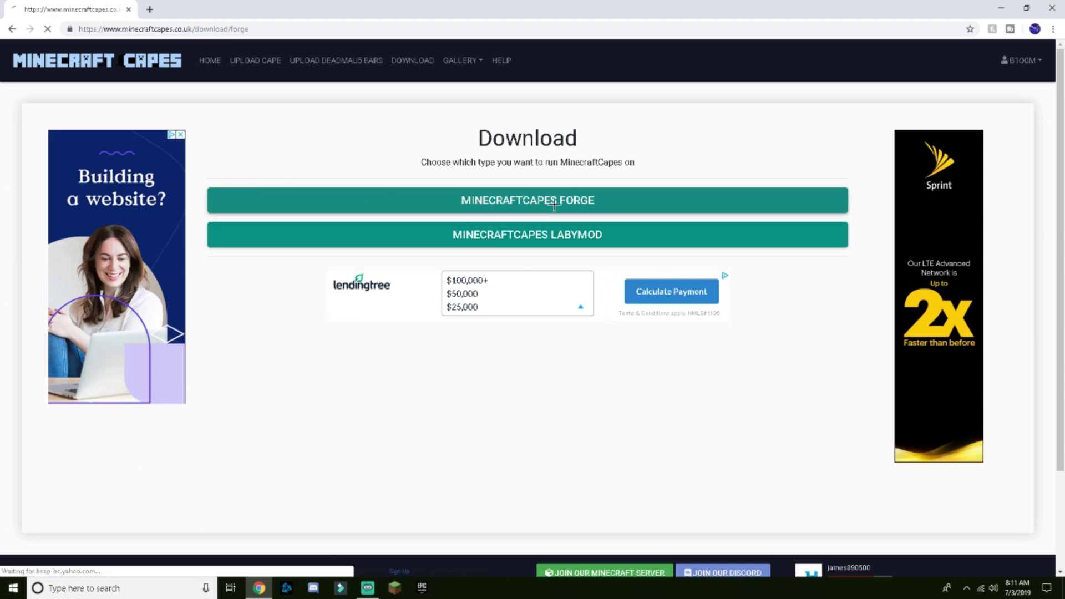
pyautogui.scroll(-2, 499, 389)
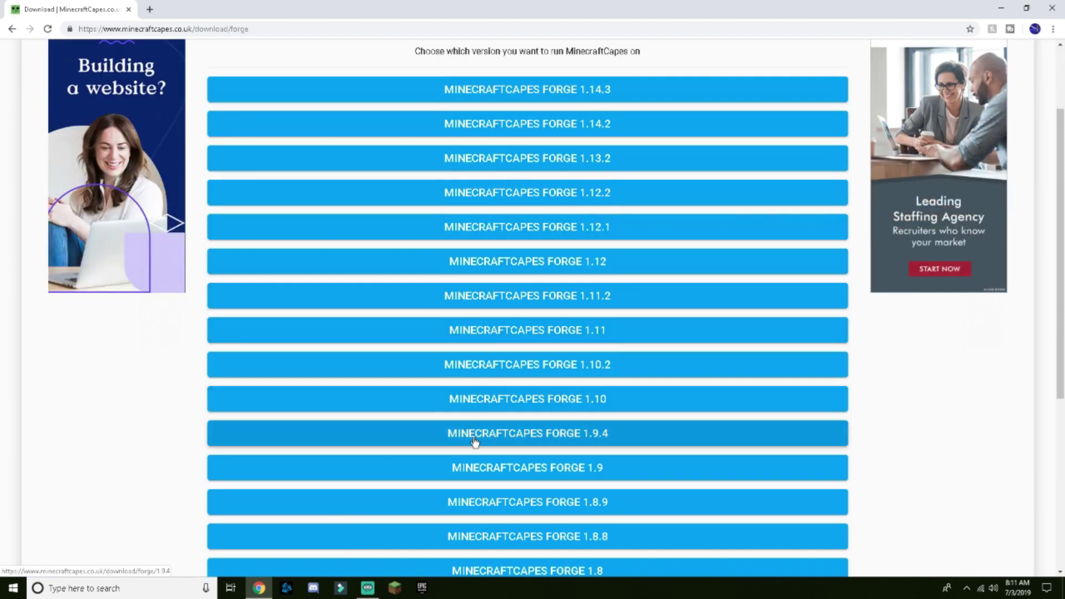
pyautogui.click(500, 508)
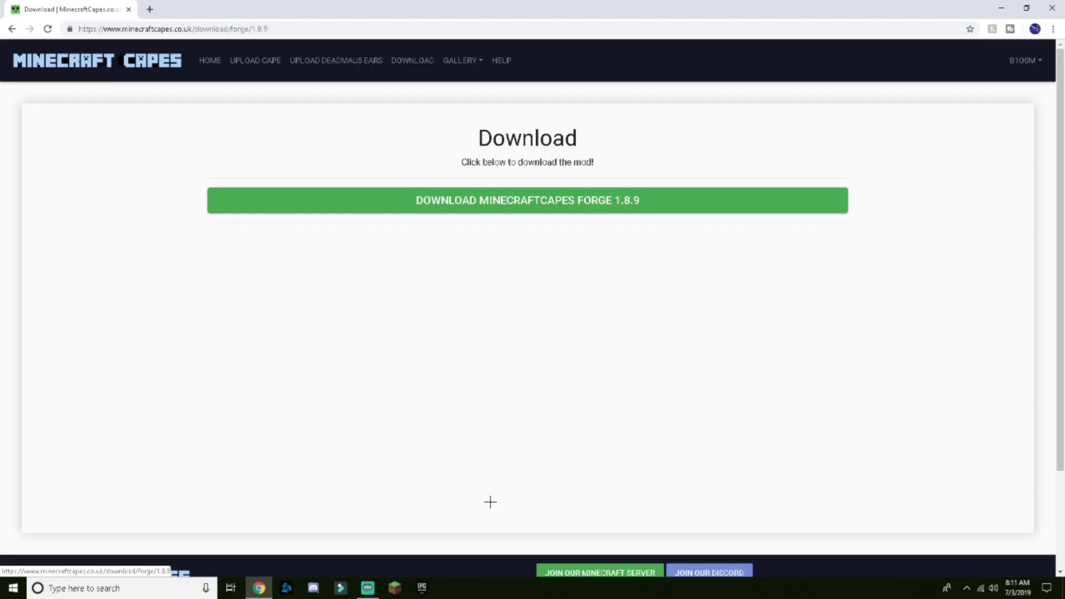
pyautogui.click(515, 207)
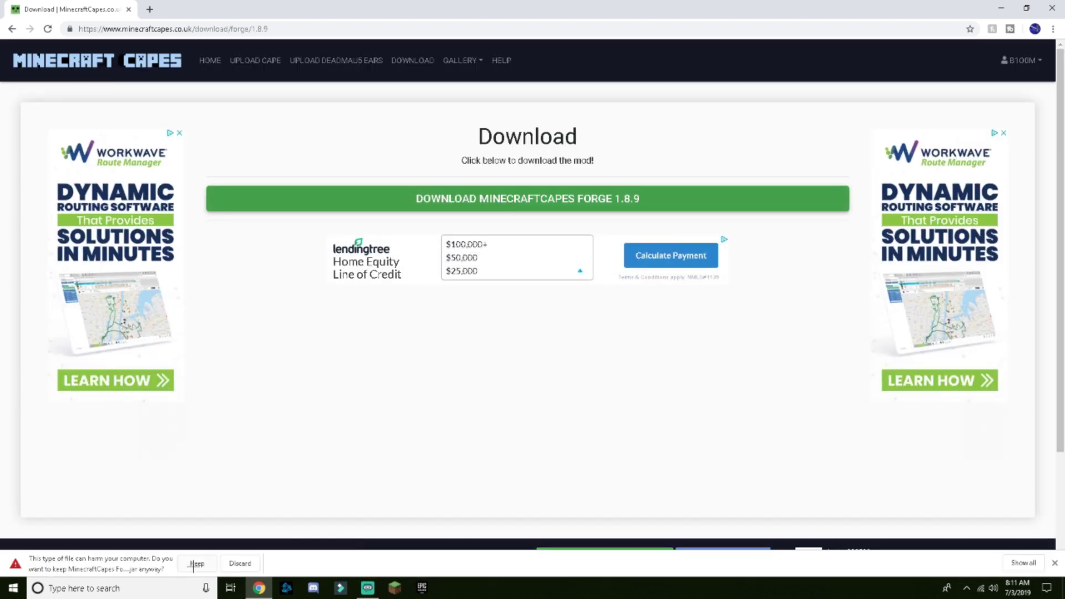
pyautogui.click(188, 565)
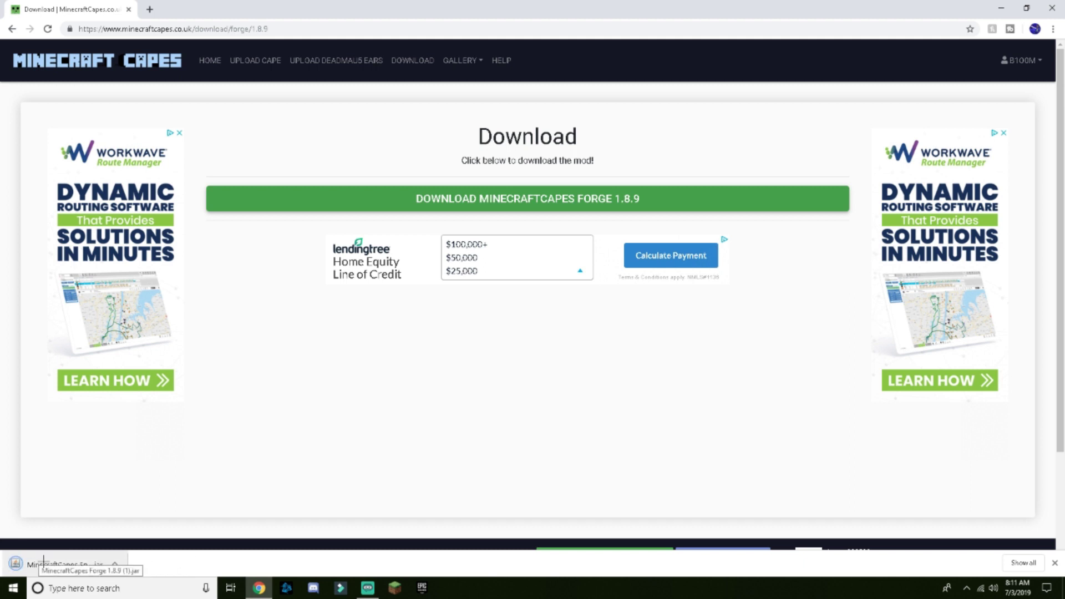
# Move the MinecraftCapes Forge jar into %appdata%\.minecraft\mods, then close Explorer
pyautogui.press('super+r')
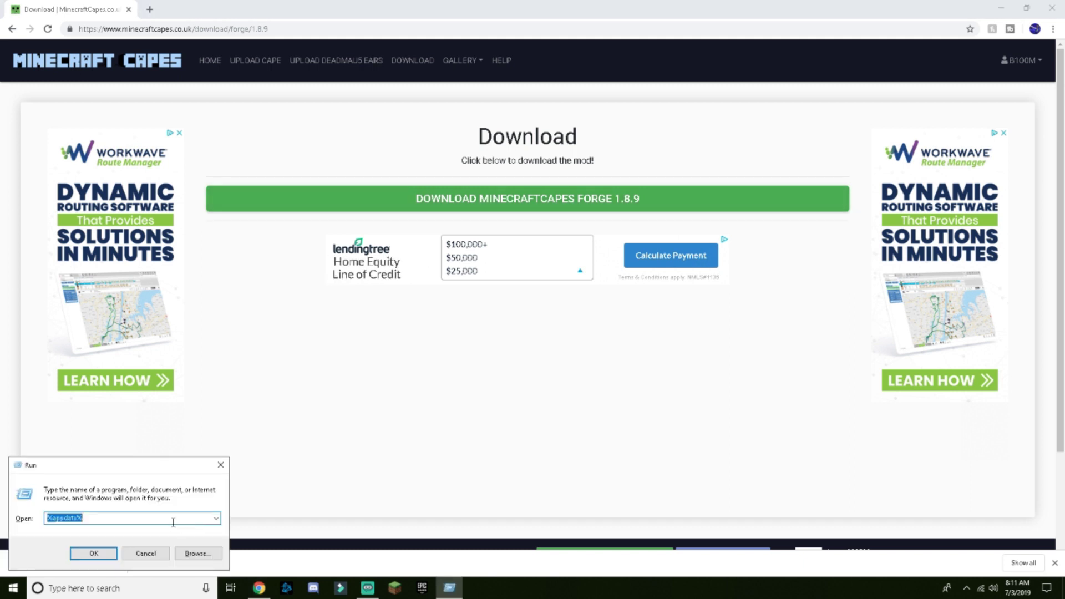
pyautogui.press('Return')
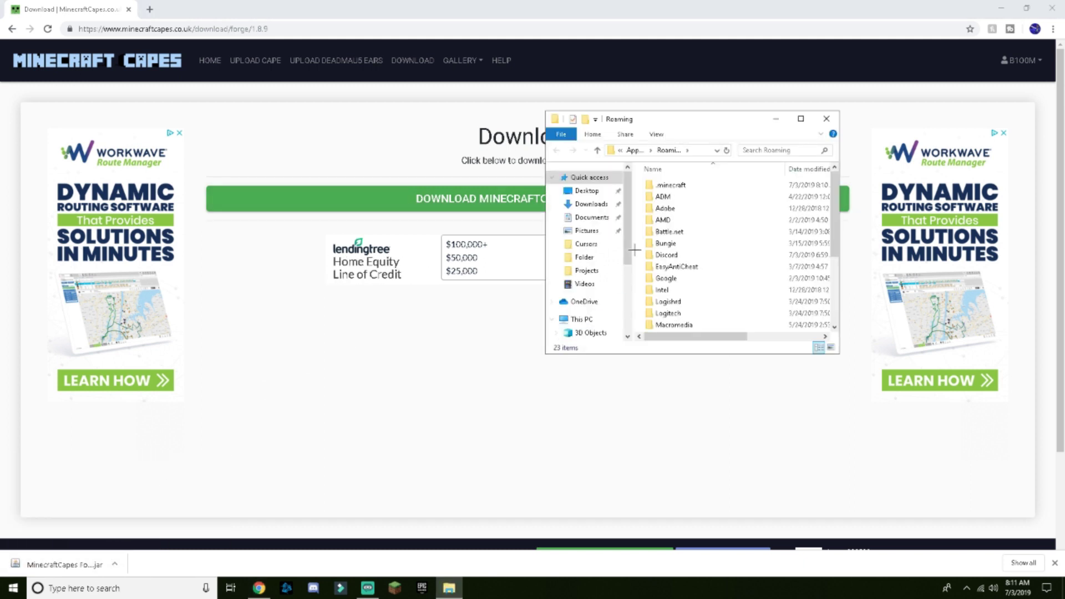
pyautogui.doubleClick(671, 185)
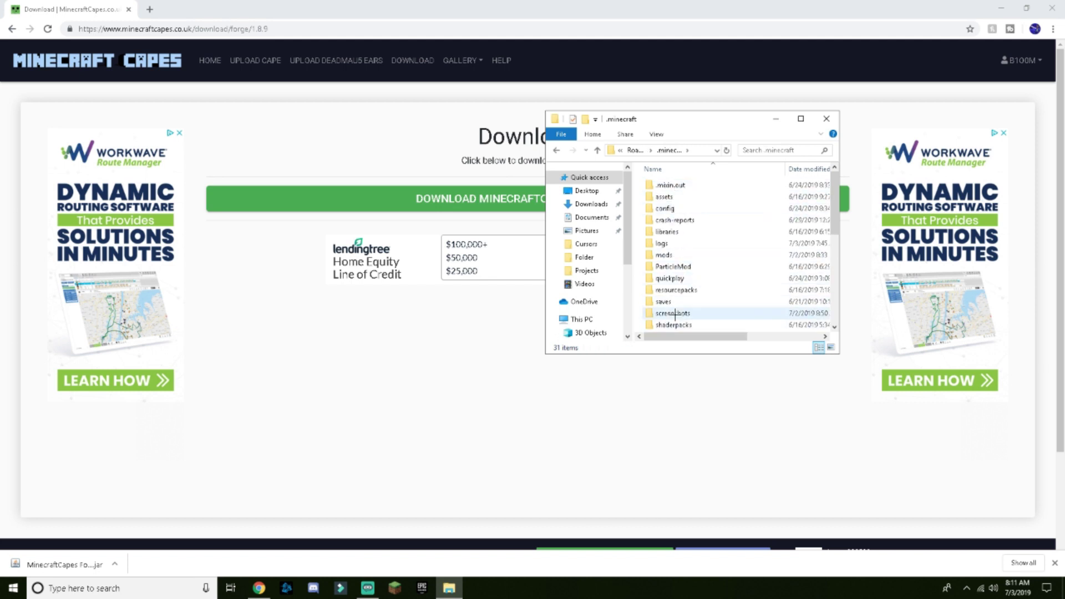
pyautogui.doubleClick(678, 255)
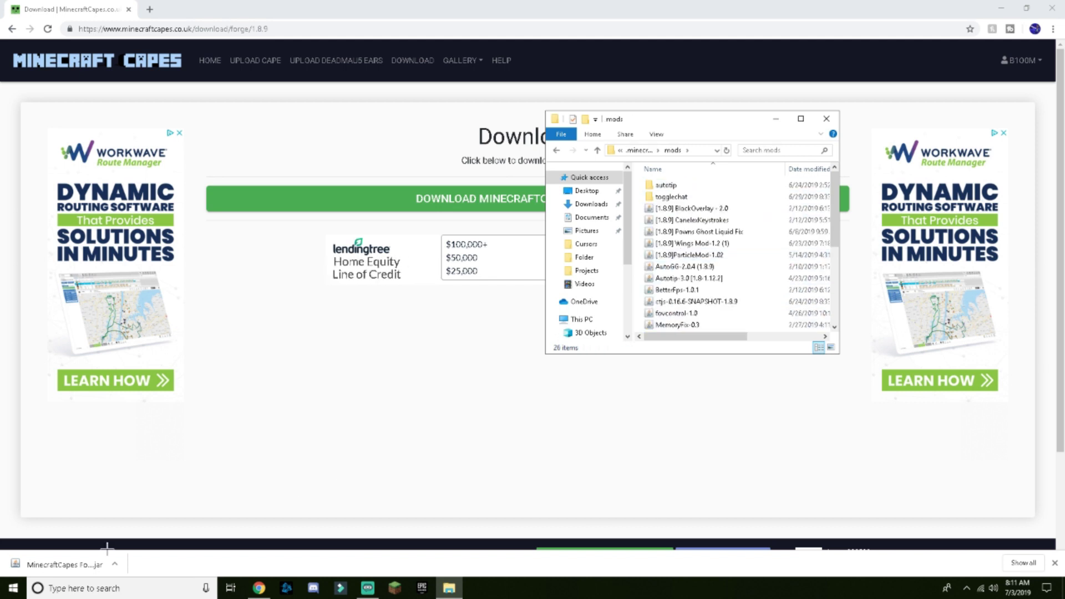
pyautogui.moveTo(66, 564); pyautogui.dragTo(94, 563)
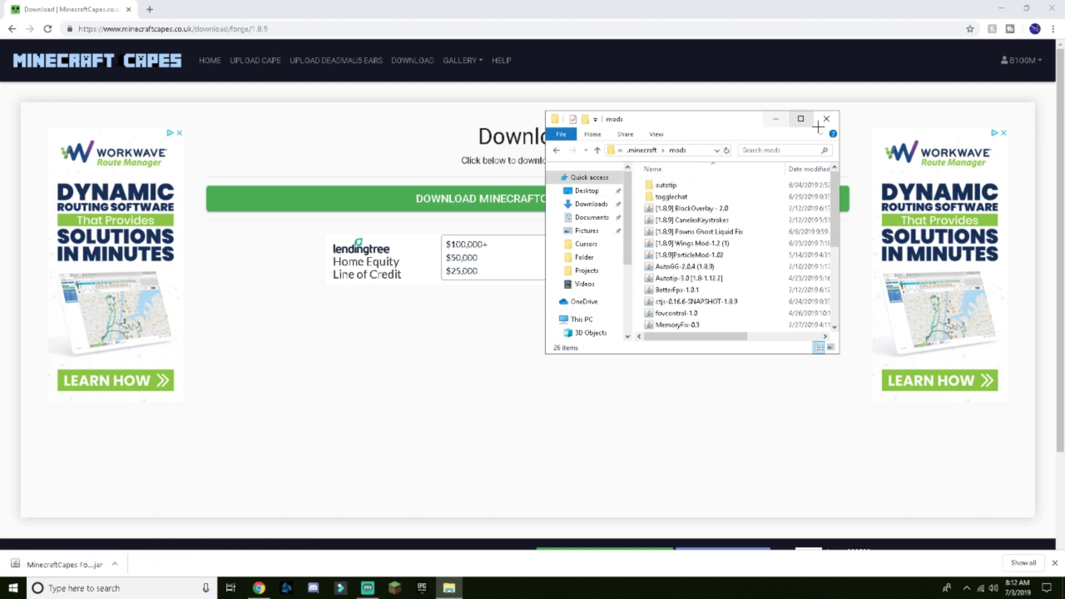
pyautogui.click(826, 118)
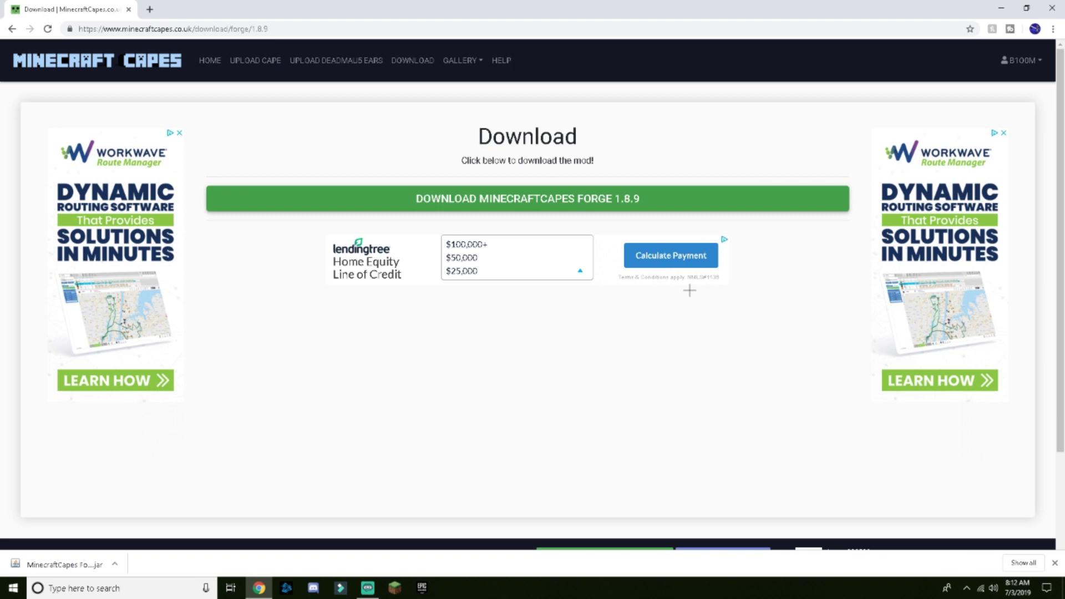
# Delete the account's current cape on the Upload a Cape page and dismiss the Success notice
pyautogui.click(465, 61)
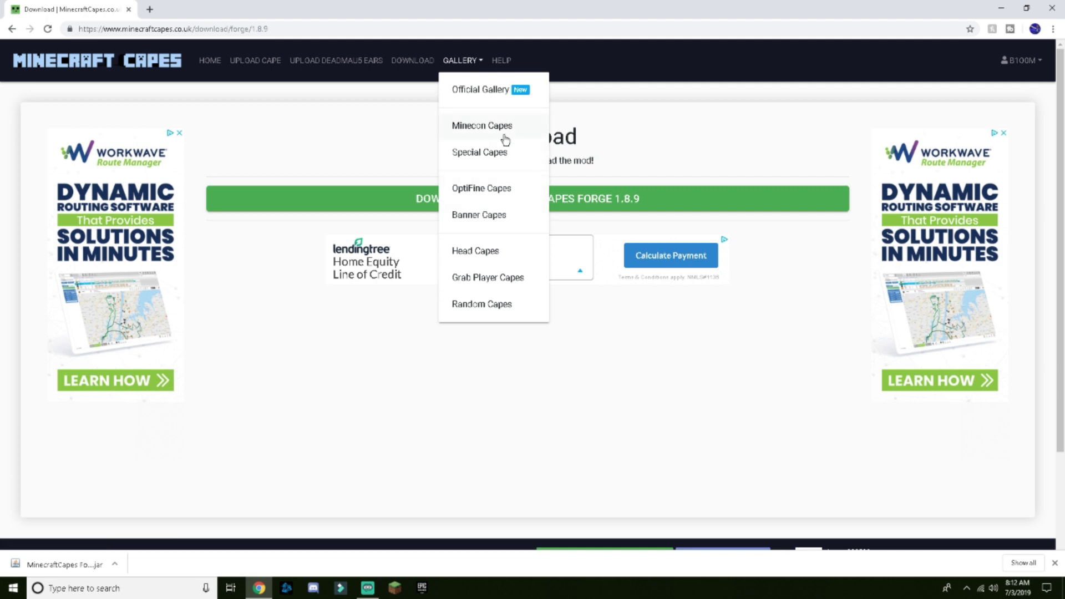
pyautogui.click(486, 188)
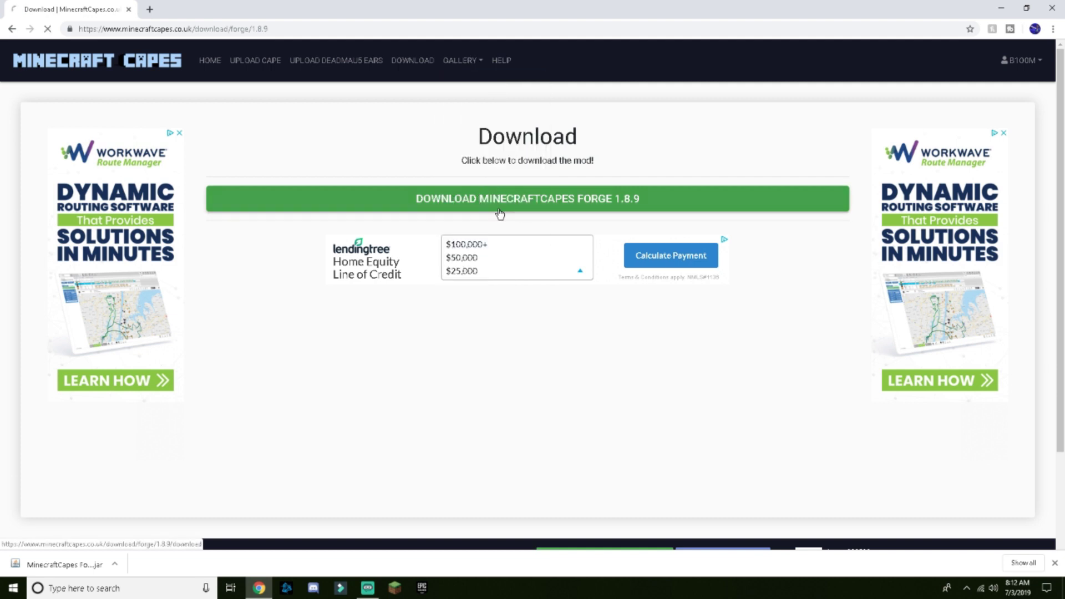
pyautogui.click(256, 60)
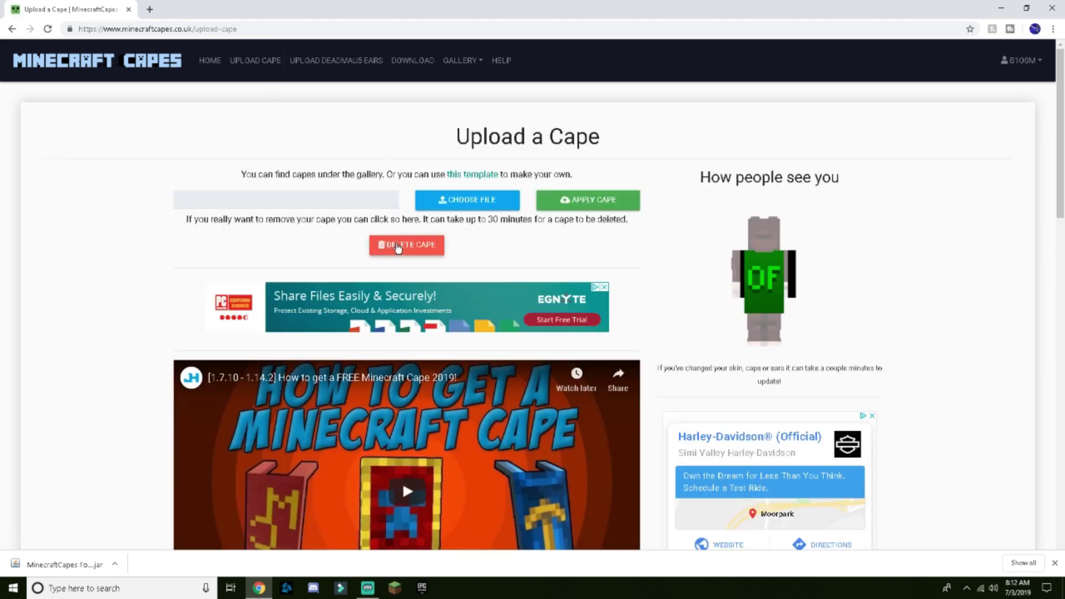
pyautogui.click(396, 246)
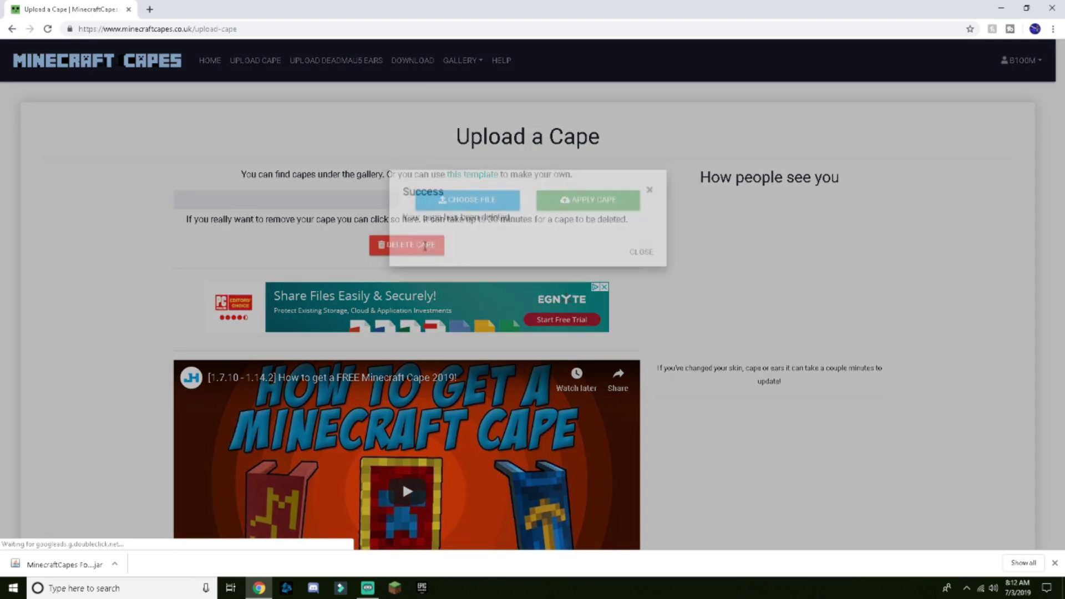
pyautogui.click(638, 332)
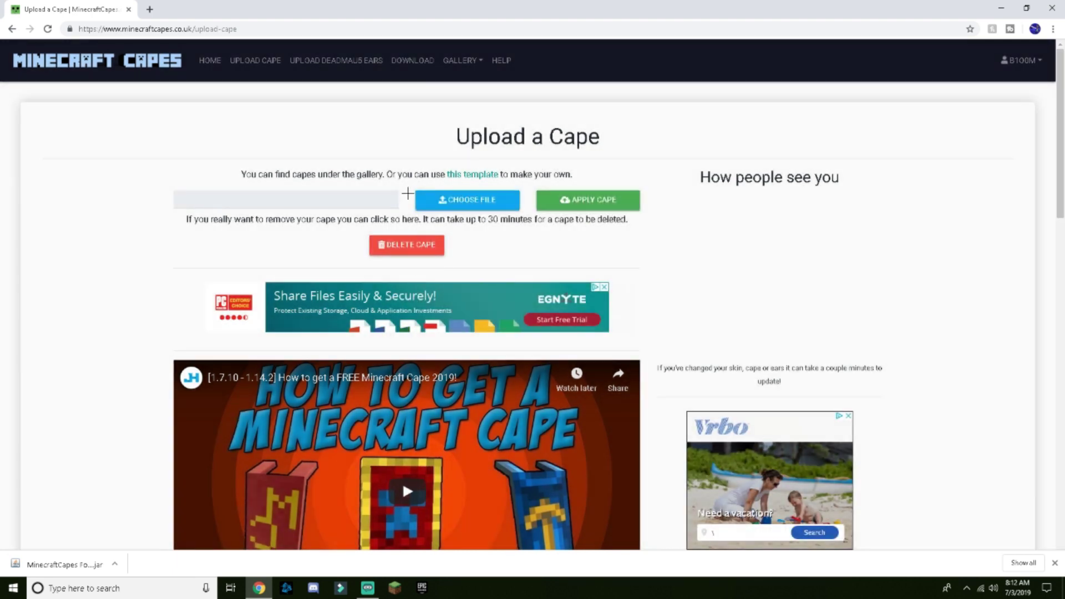
# Download the Green design from the OptiFine Capes gallery, then return to Upload Cape
pyautogui.click(455, 62)
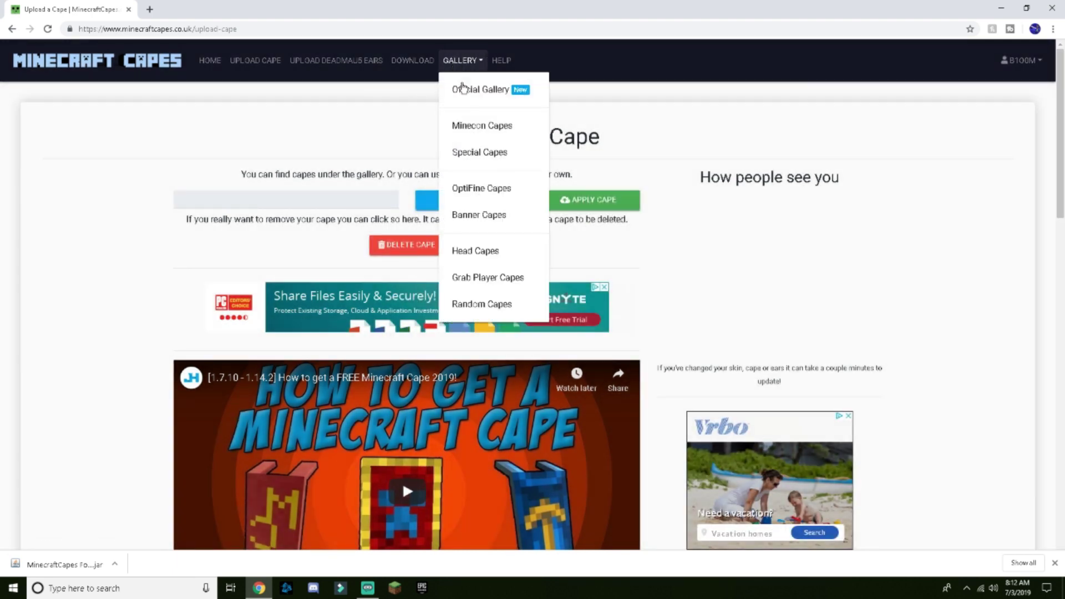
pyautogui.click(490, 190)
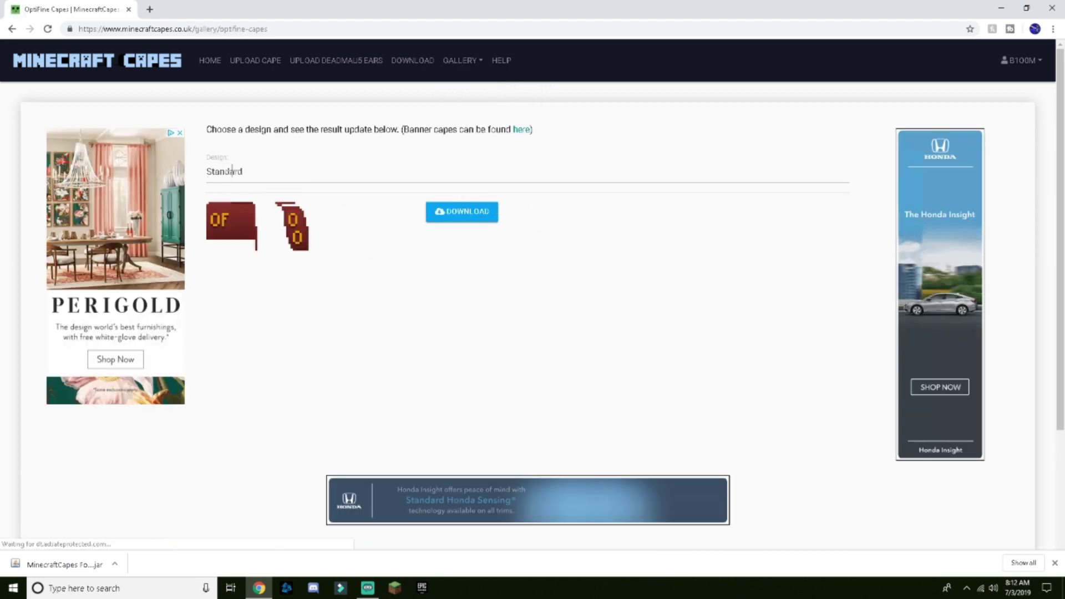
pyautogui.click(236, 175)
pyautogui.click(222, 245)
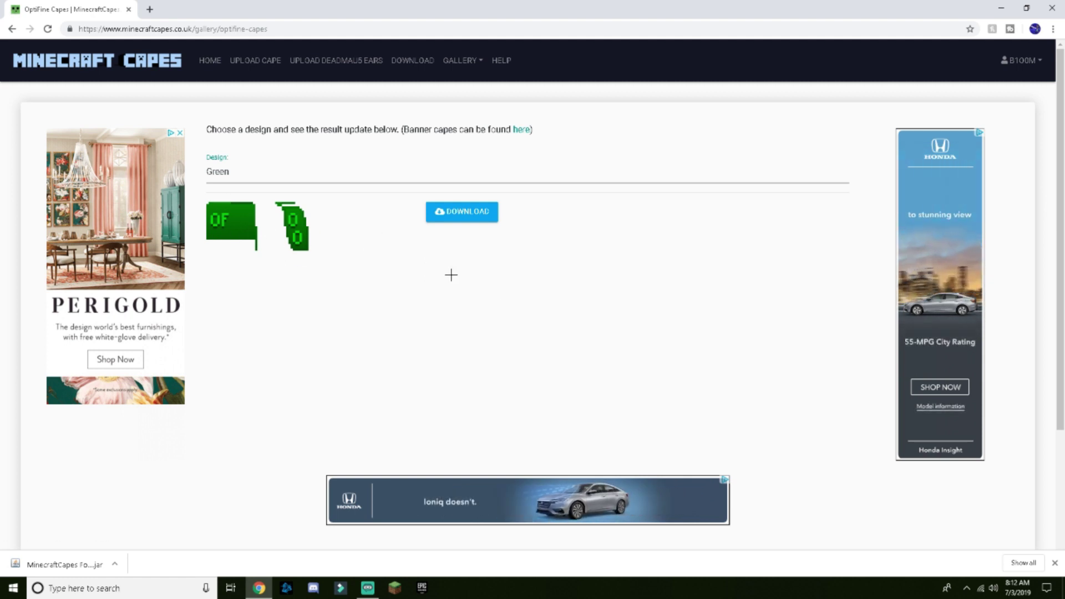
pyautogui.click(1053, 562)
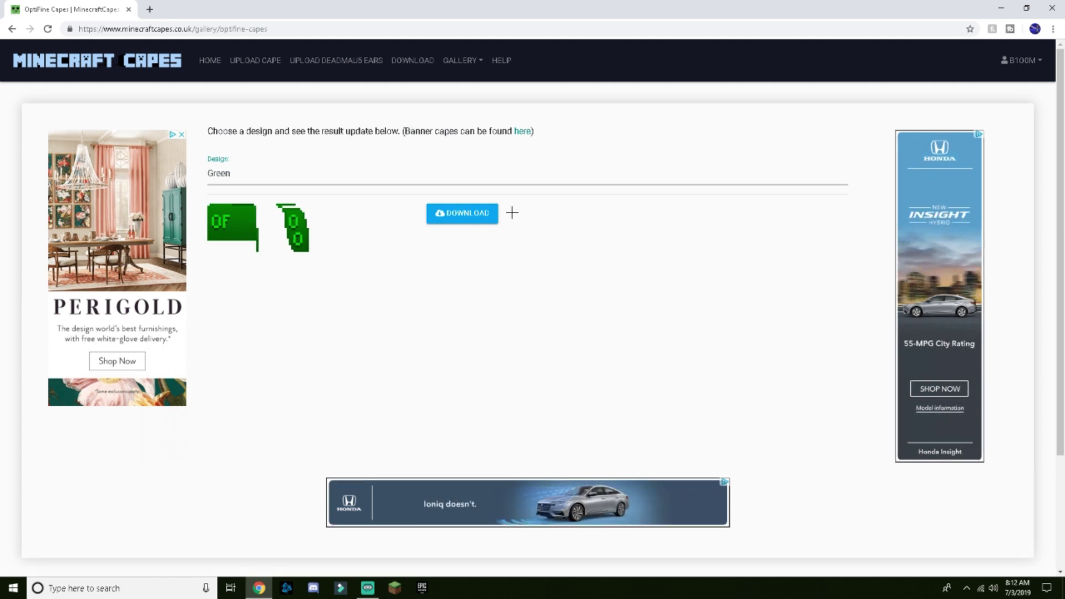
pyautogui.click(479, 214)
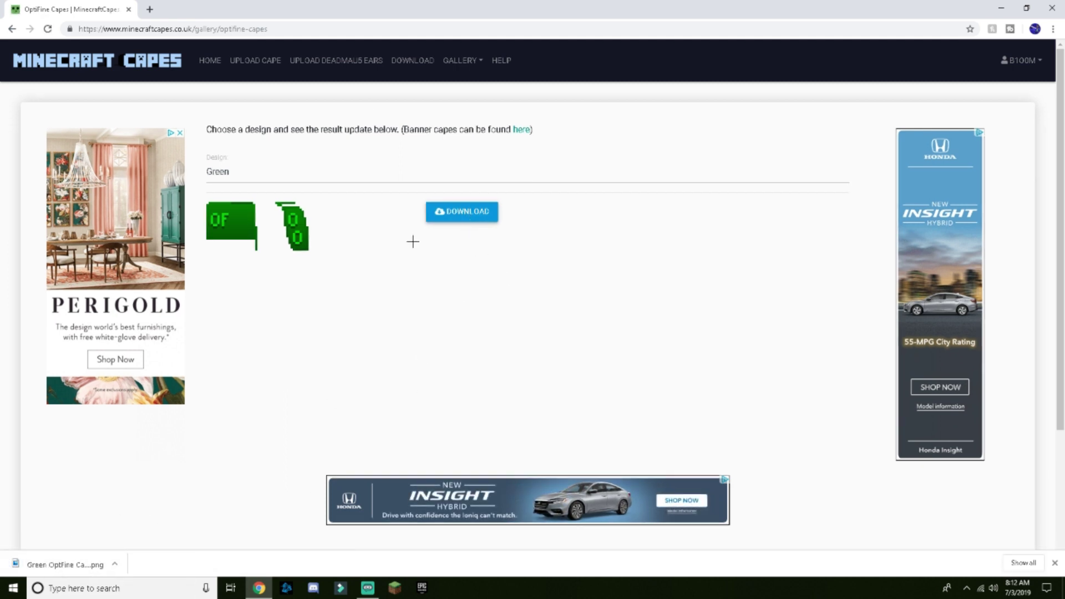
pyautogui.click(249, 65)
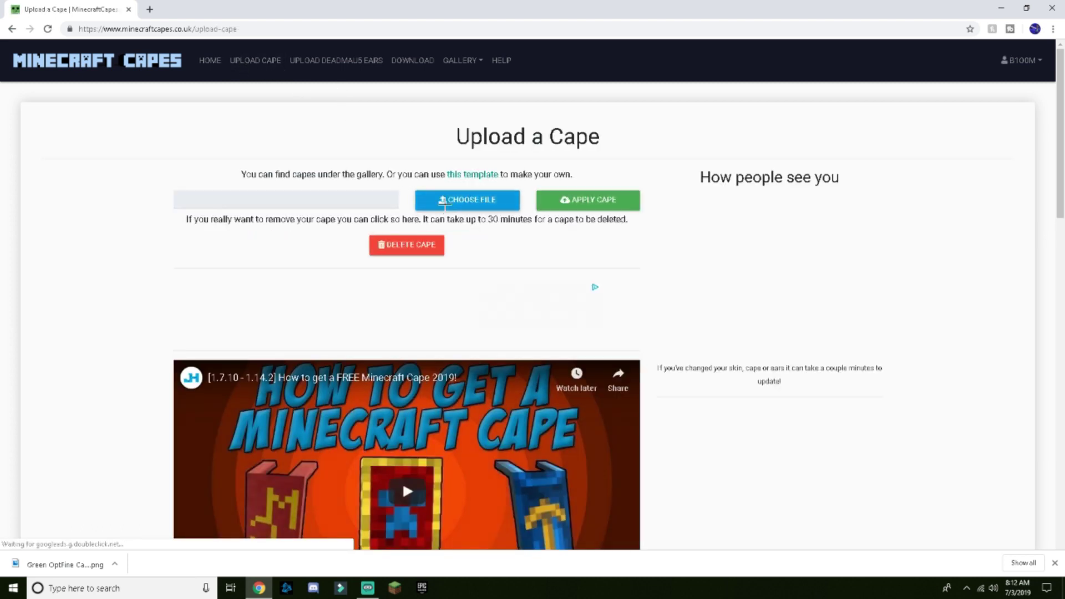
# Choose Green OptFine Cape.png as the cape file to upload
pyautogui.click(444, 201)
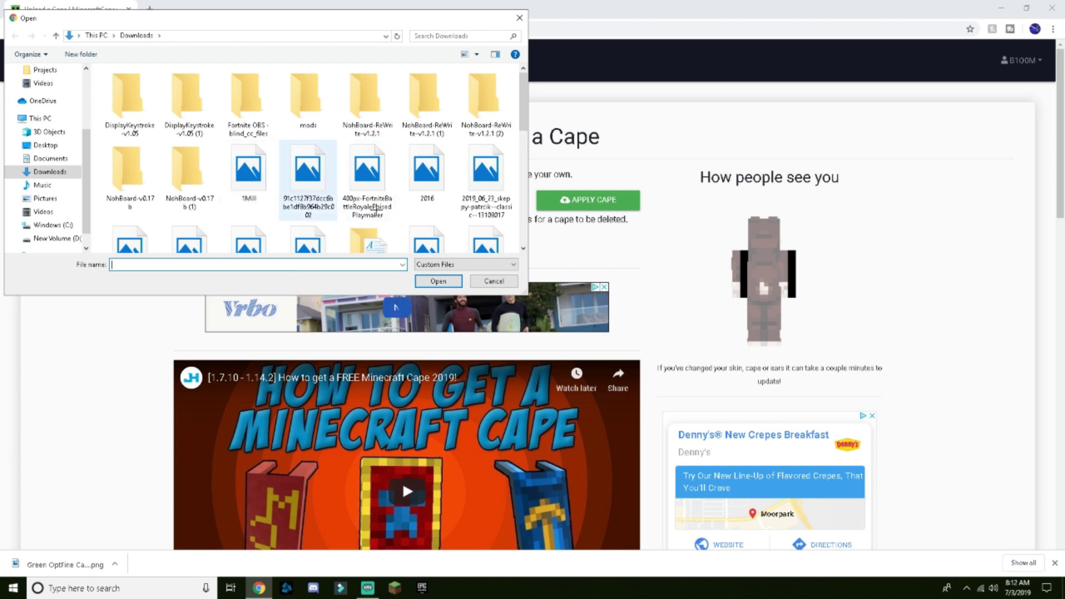
pyautogui.scroll(-3, 310, 211)
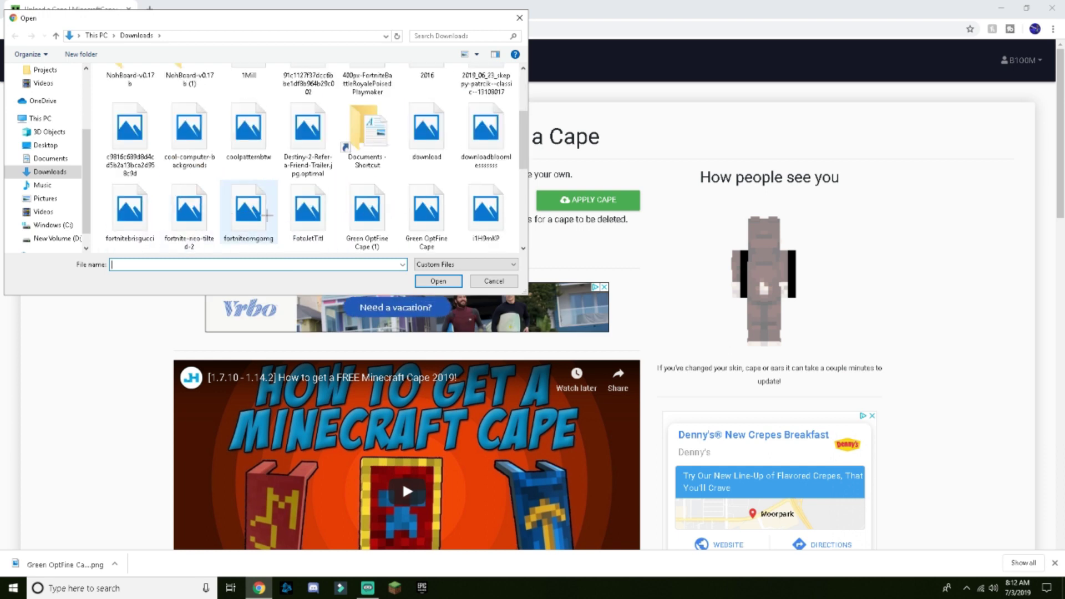
pyautogui.write('gre')
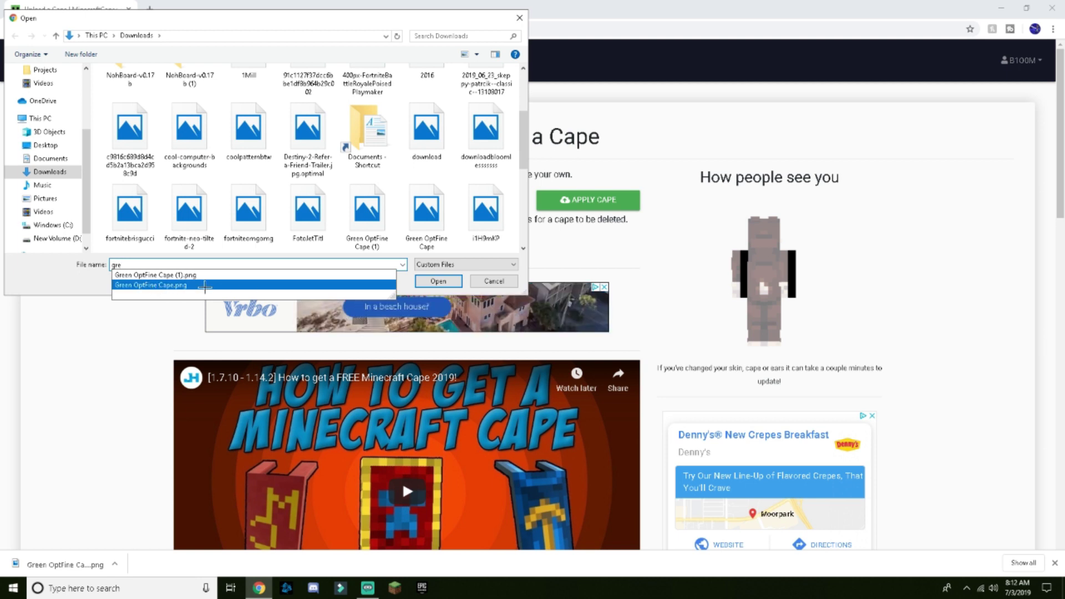
pyautogui.click(203, 286)
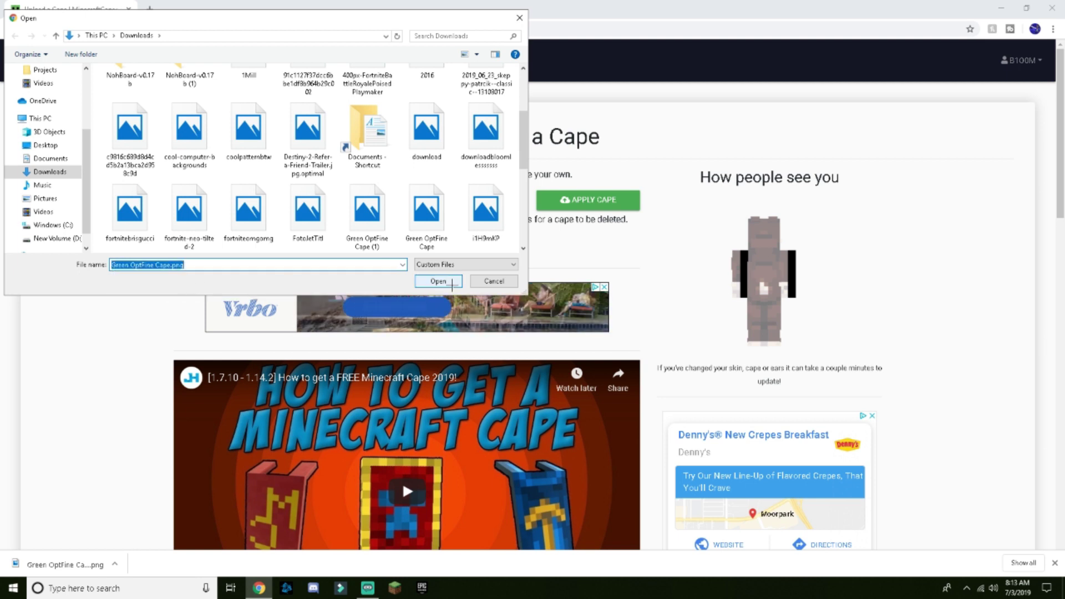
pyautogui.click(420, 281)
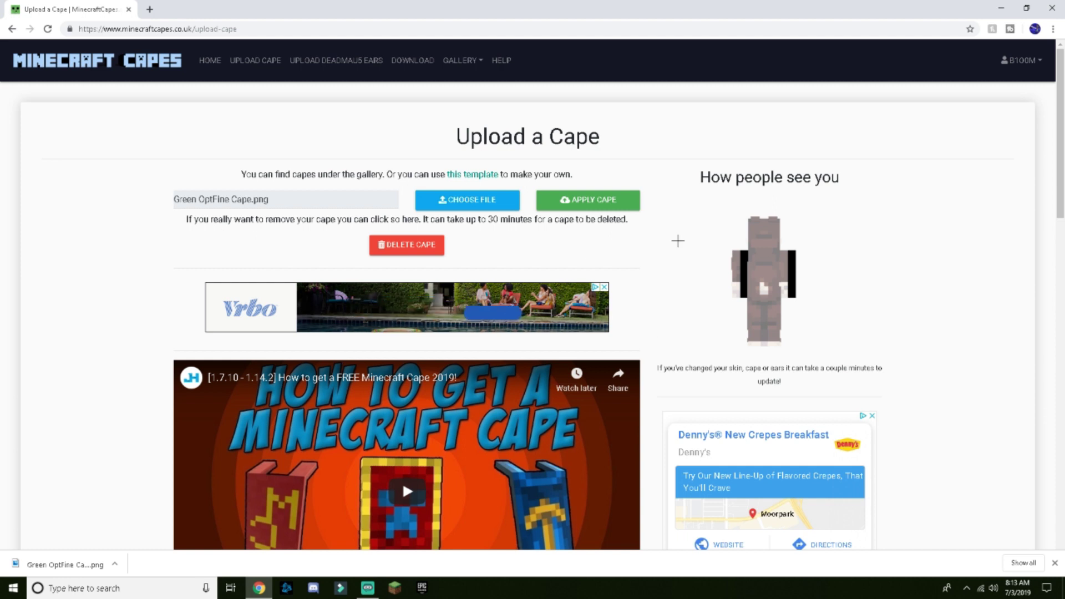
# Apply the green cape and close the upload Success message
pyautogui.click(589, 208)
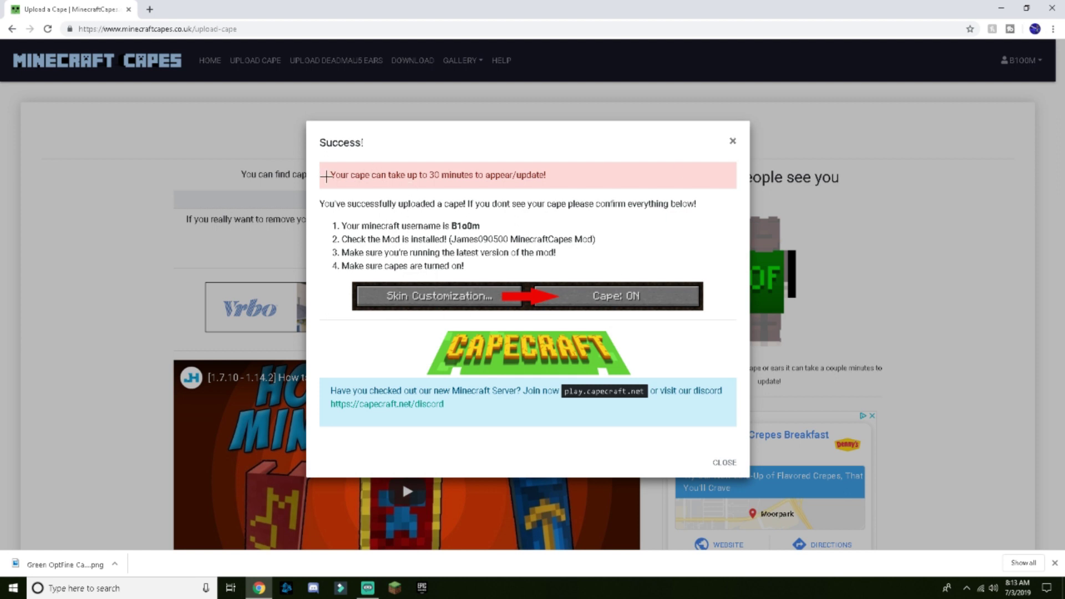
pyautogui.moveTo(327, 176); pyautogui.dragTo(453, 179)
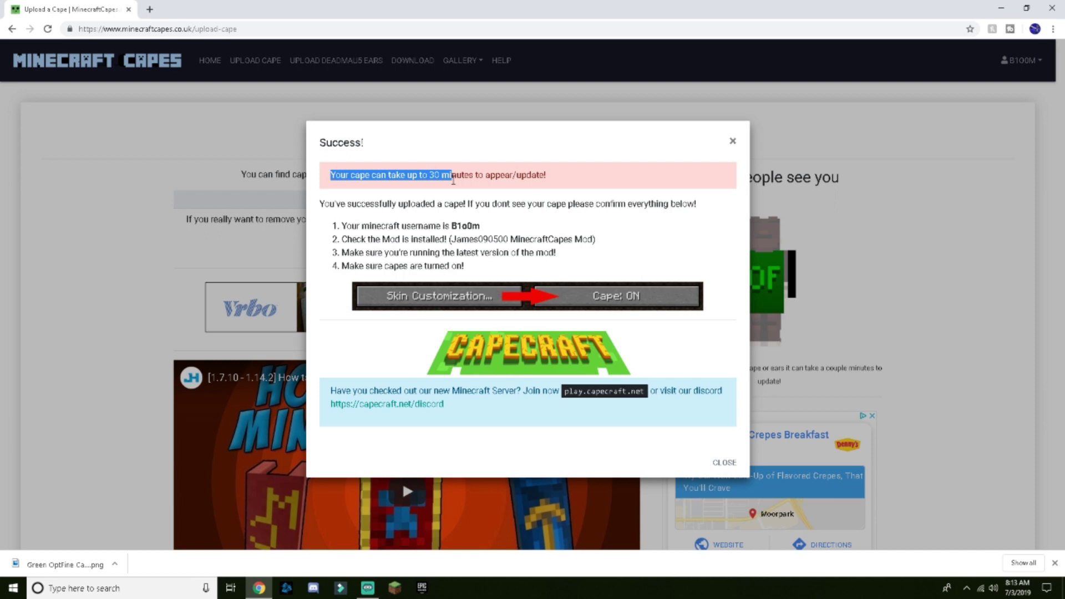
pyautogui.click(564, 181)
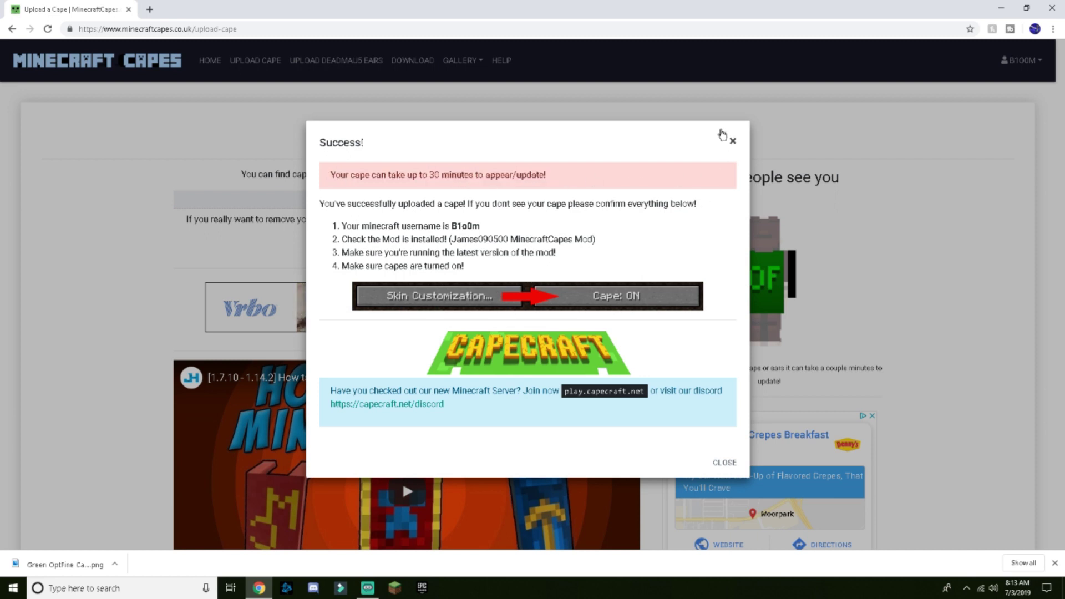
pyautogui.click(733, 140)
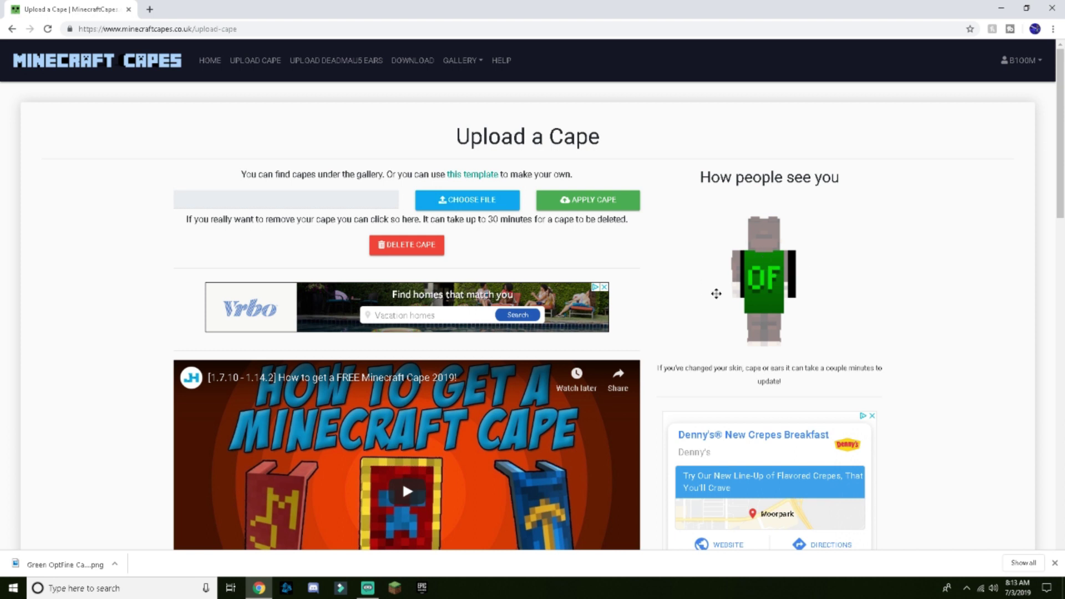
# Turn the skin preview to face front, then launch the forge 1.8.9 profile from Minecraft Launcher
pyautogui.moveTo(806, 353); pyautogui.dragTo(935, 277)
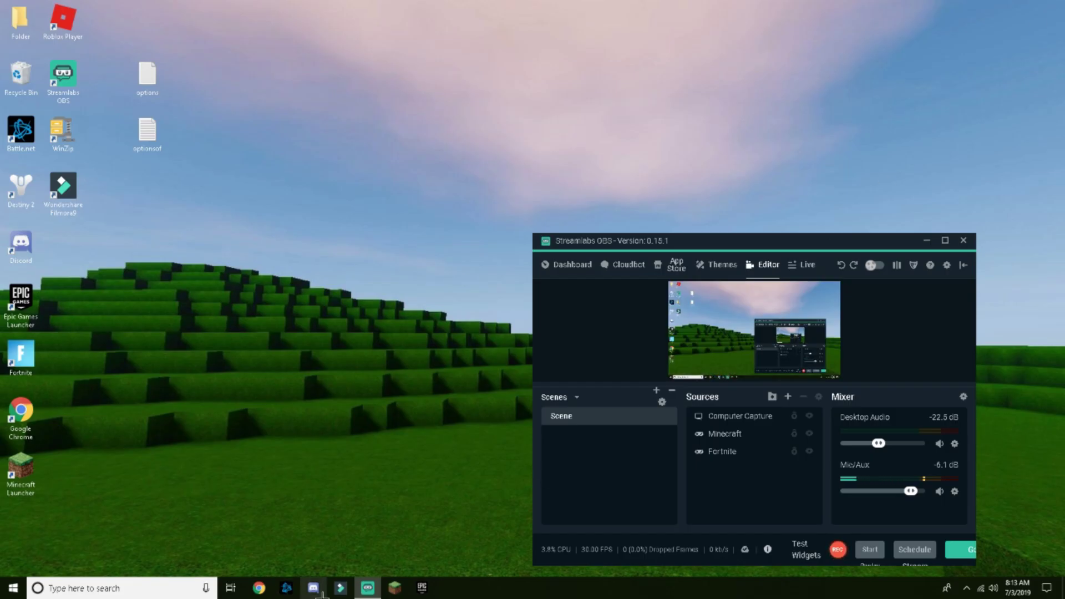
pyautogui.click(395, 588)
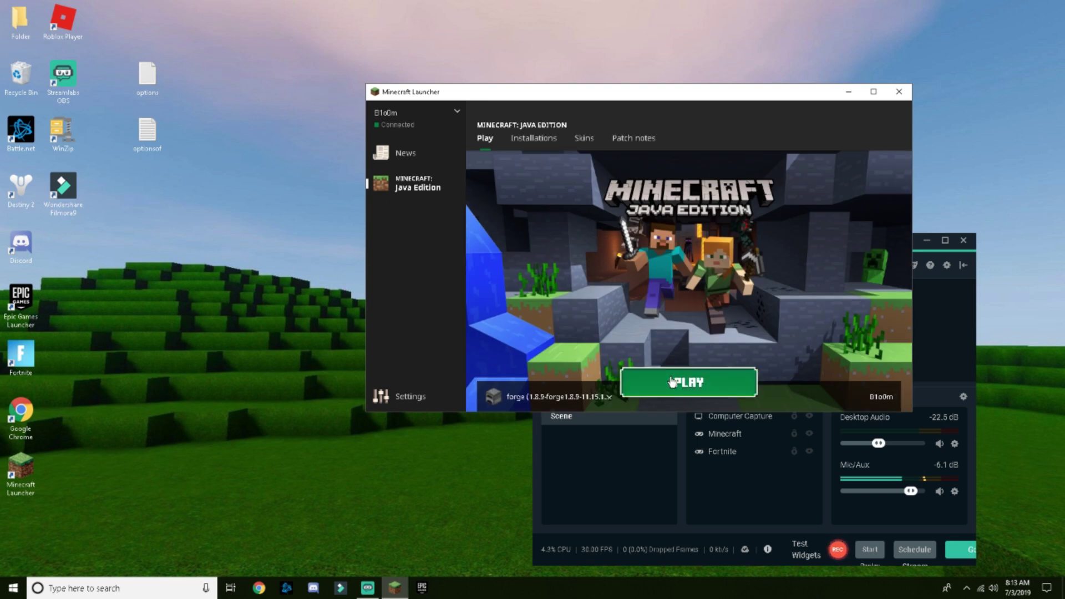
pyautogui.click(673, 379)
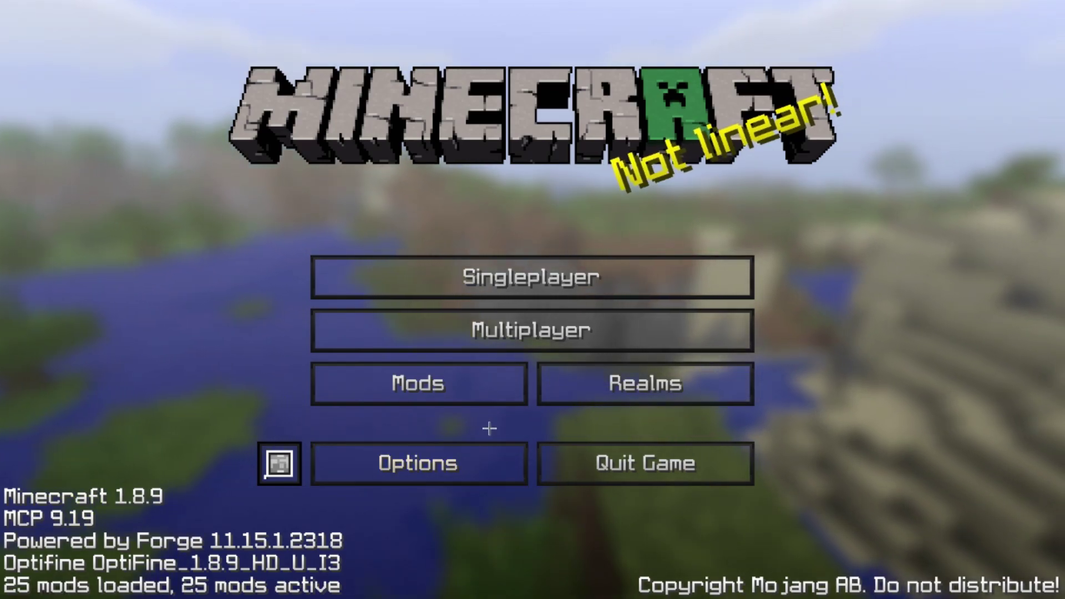
# Join Hype For Hypixel, walk into the Bed Wars lobby, and hide the HUD to show the cape
pyautogui.click(560, 333)
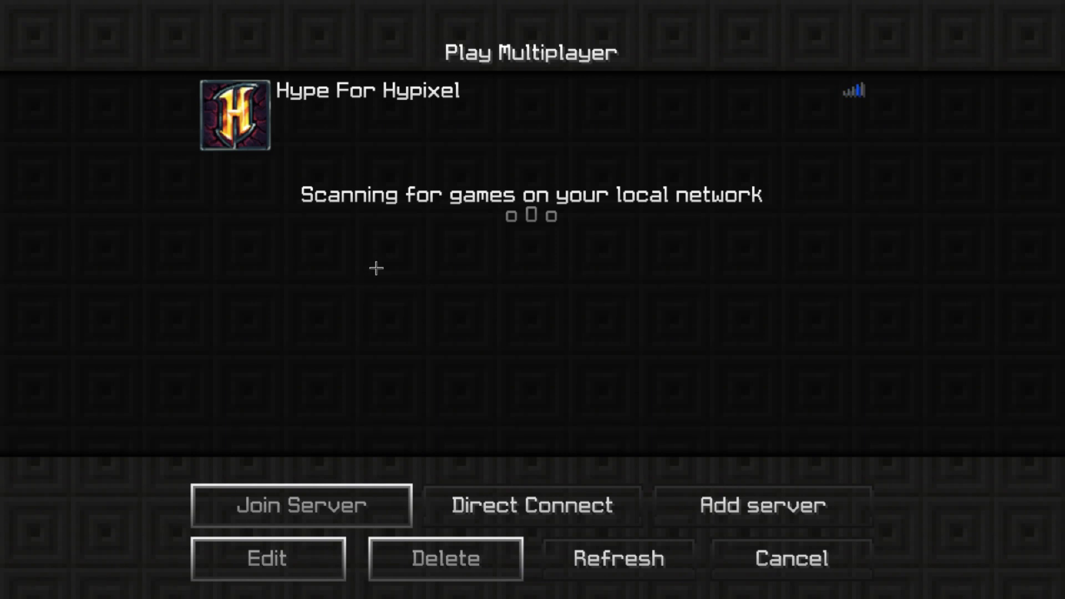
pyautogui.click(244, 101)
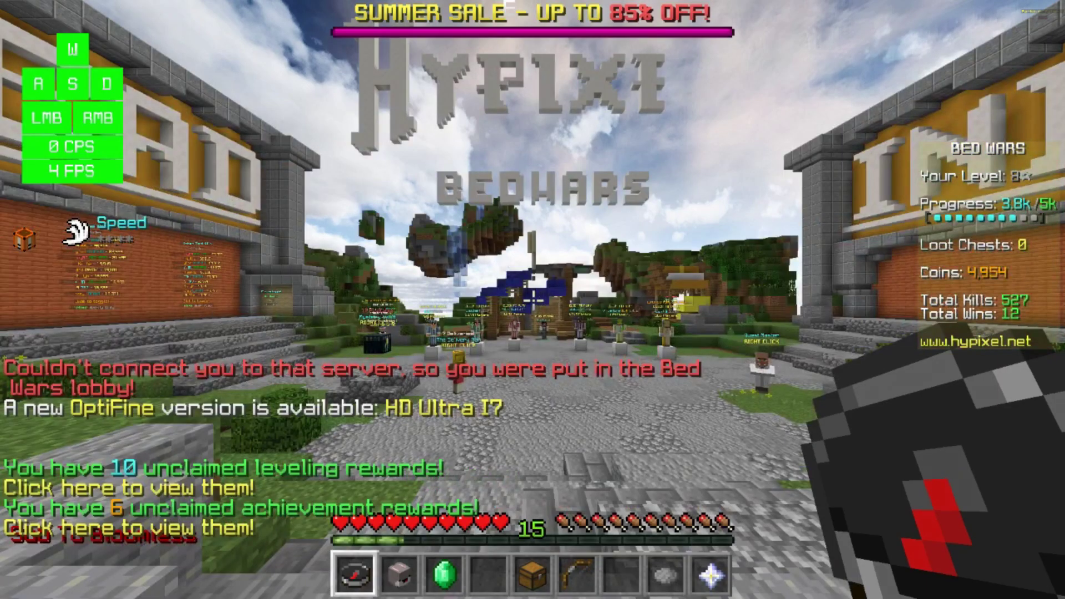
pyautogui.press('w')
pyautogui.press('4')
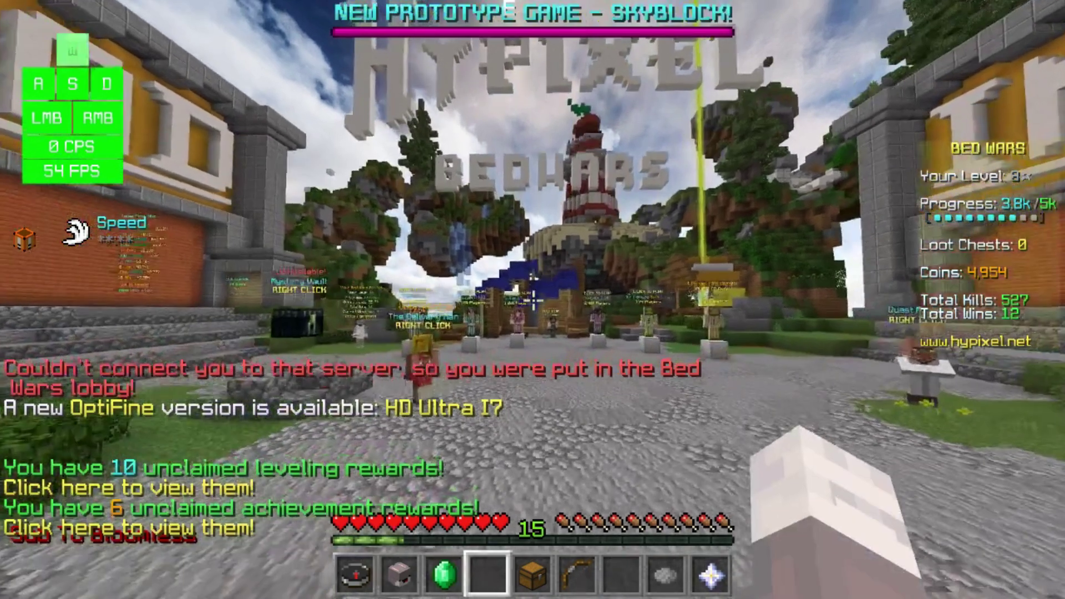
pyautogui.press('F1')
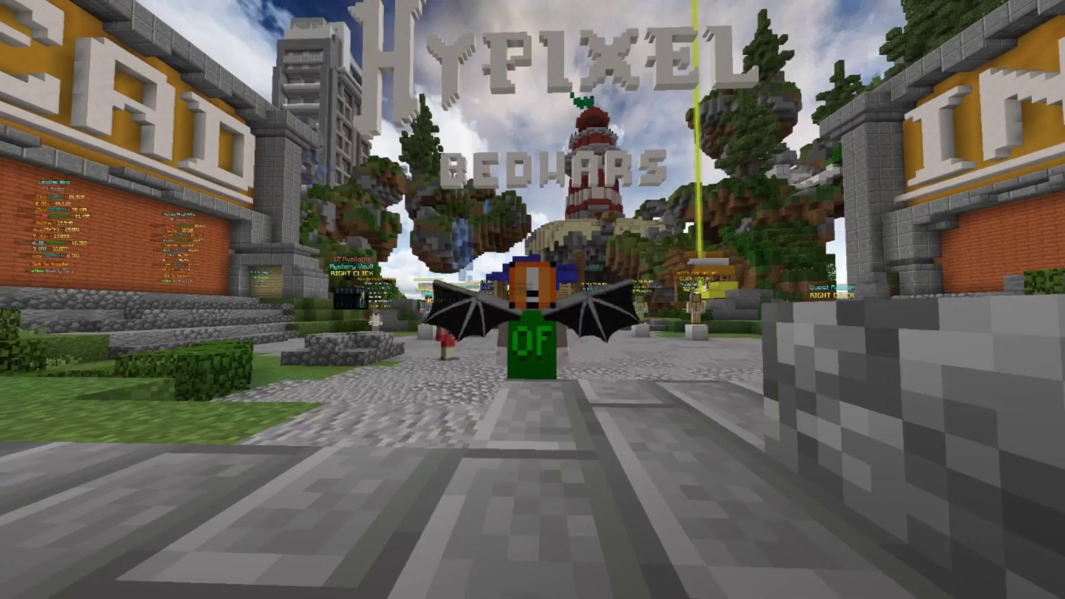
pyautogui.press('w')
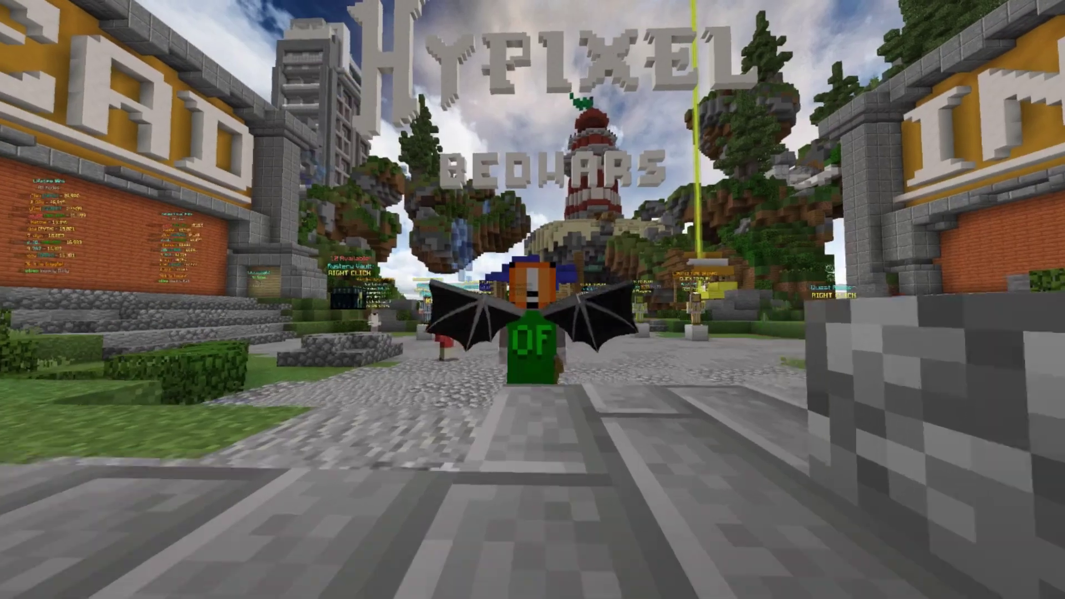